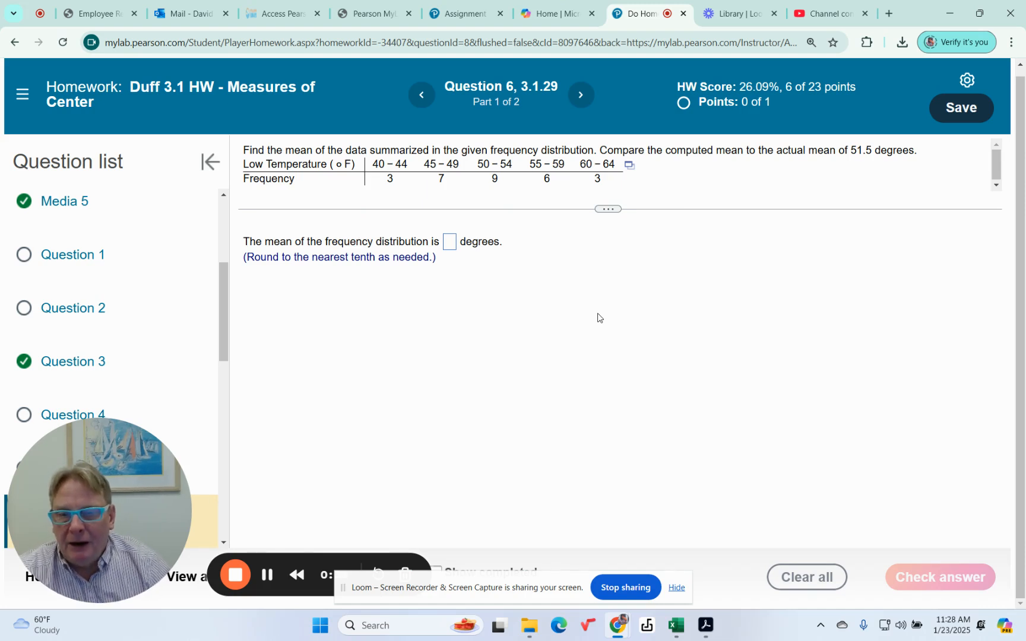
# Open the question's frequency table in StatCrunch, maximize its window, and widen the Low Temperature column to fit its heading
pyautogui.click(630, 164)
pyautogui.click(655, 193)
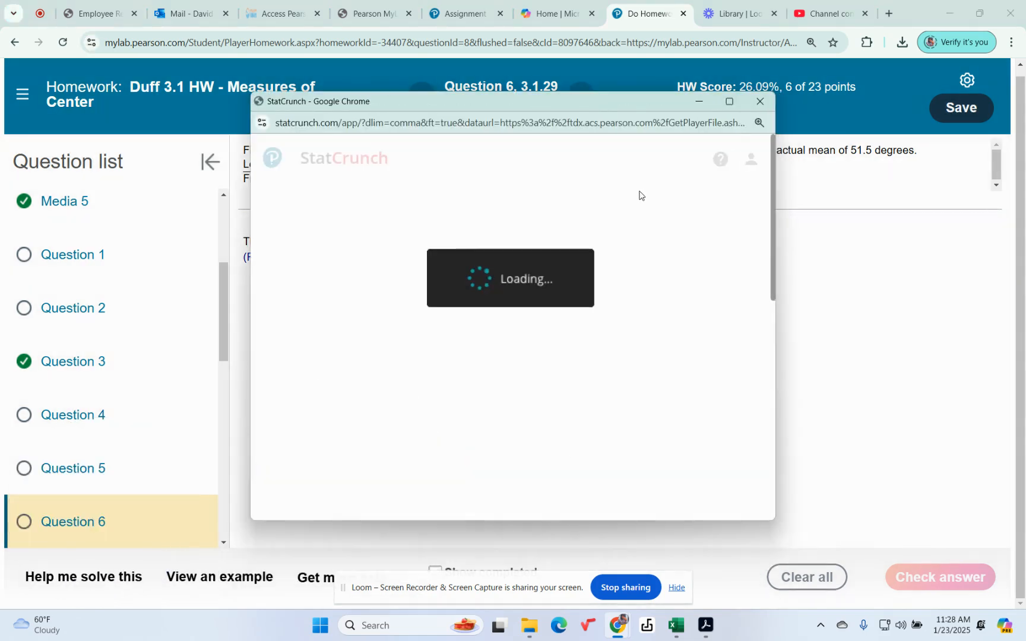
pyautogui.click(732, 103)
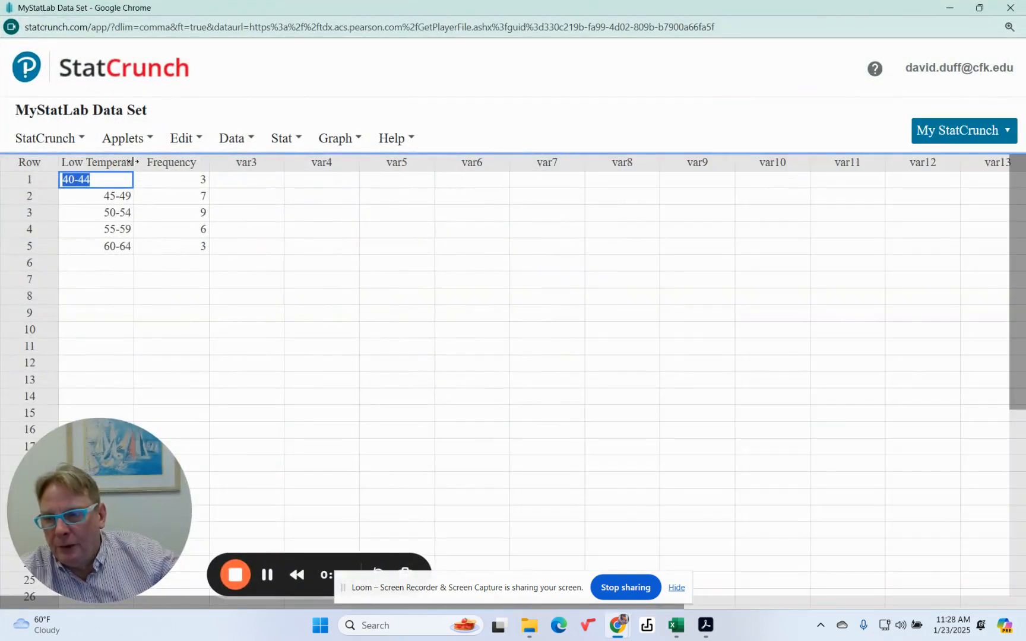
pyautogui.moveTo(133, 161); pyautogui.dragTo(190, 169)
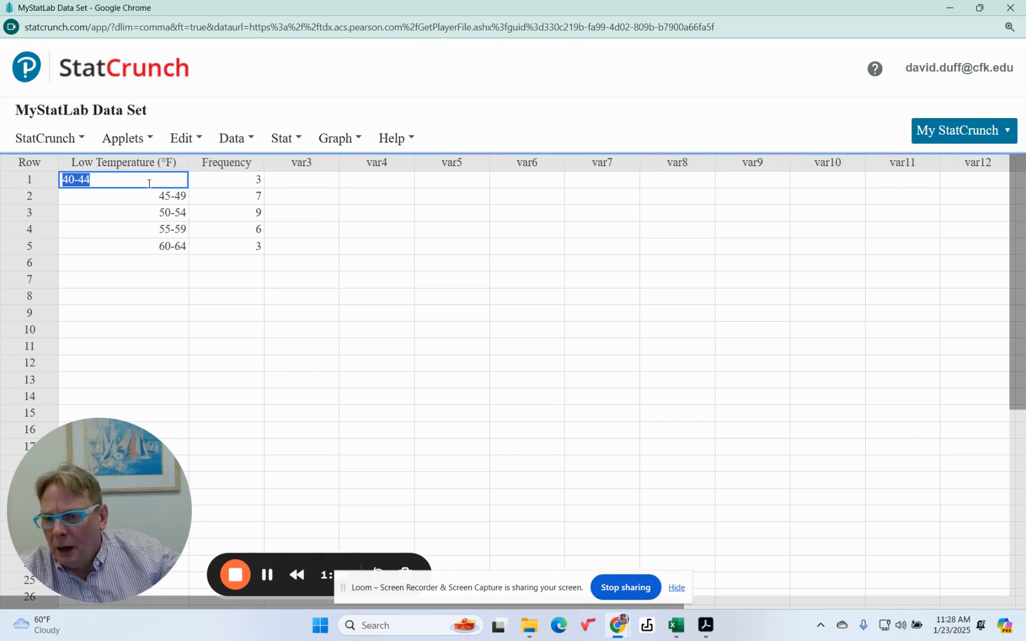
# Rename the empty third column of the data table as Midpoint
pyautogui.click(303, 165)
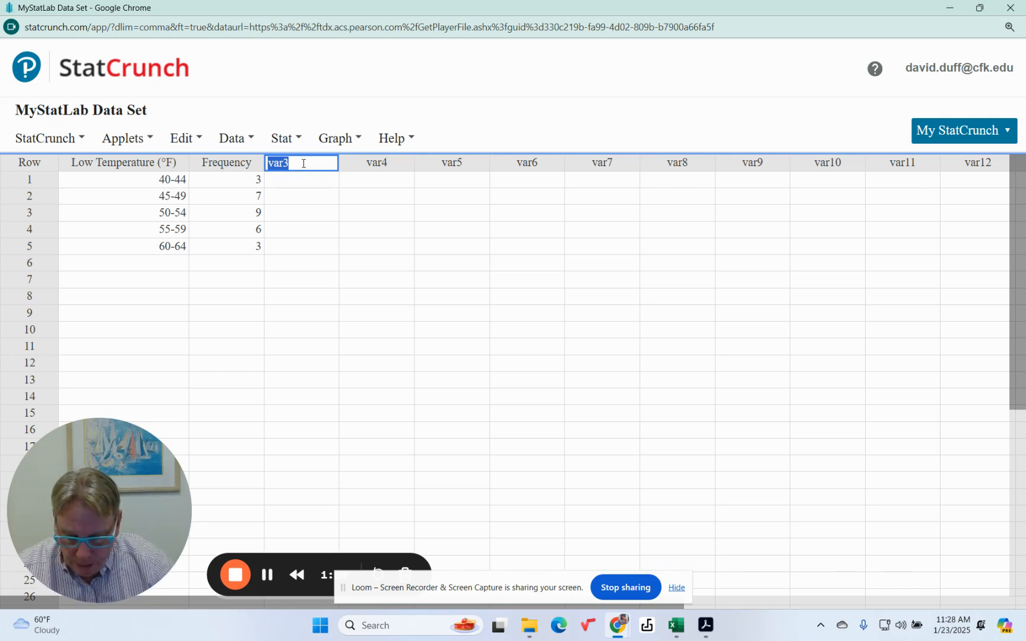
pyautogui.write('Mi')
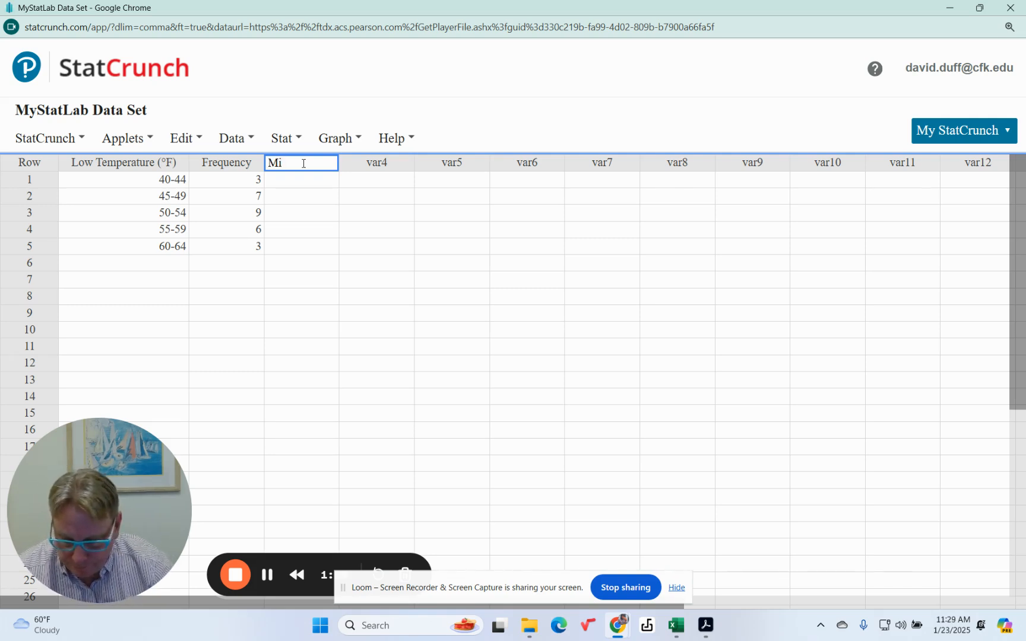
pyautogui.write('dpoint')
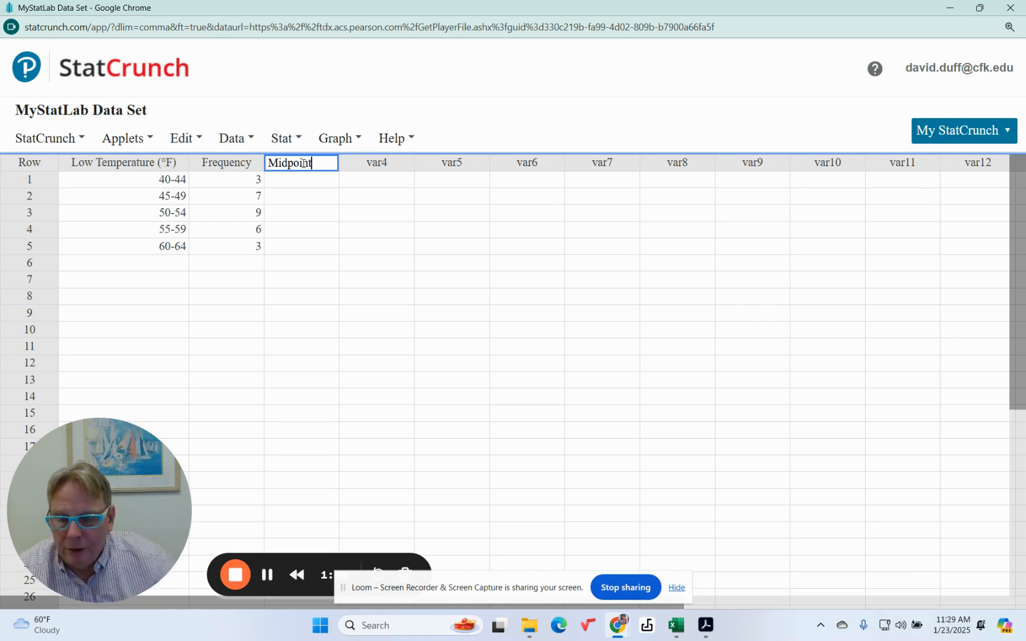
pyautogui.click(417, 231)
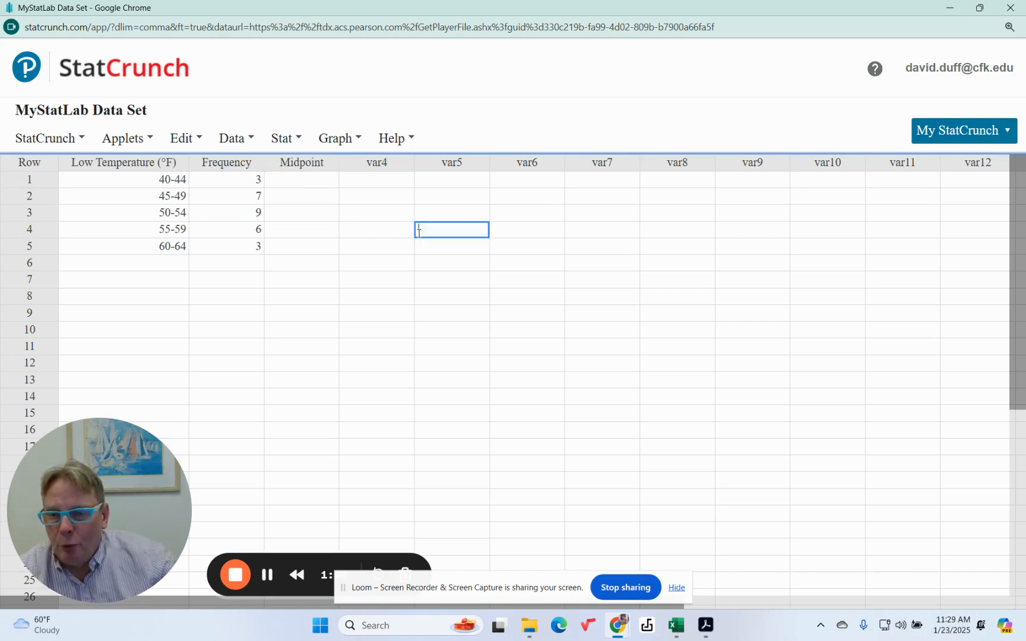
# Enter the class midpoints 42, 47, 52, 57 and 62 in rows 1 to 5 of the Midpoint column
pyautogui.click(291, 179)
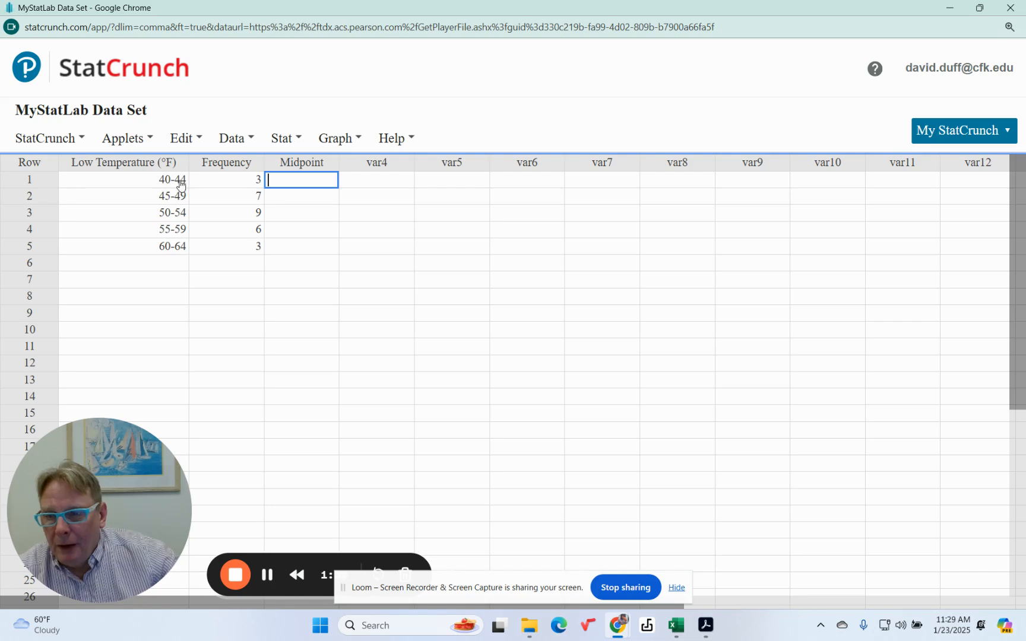
pyautogui.write('42')
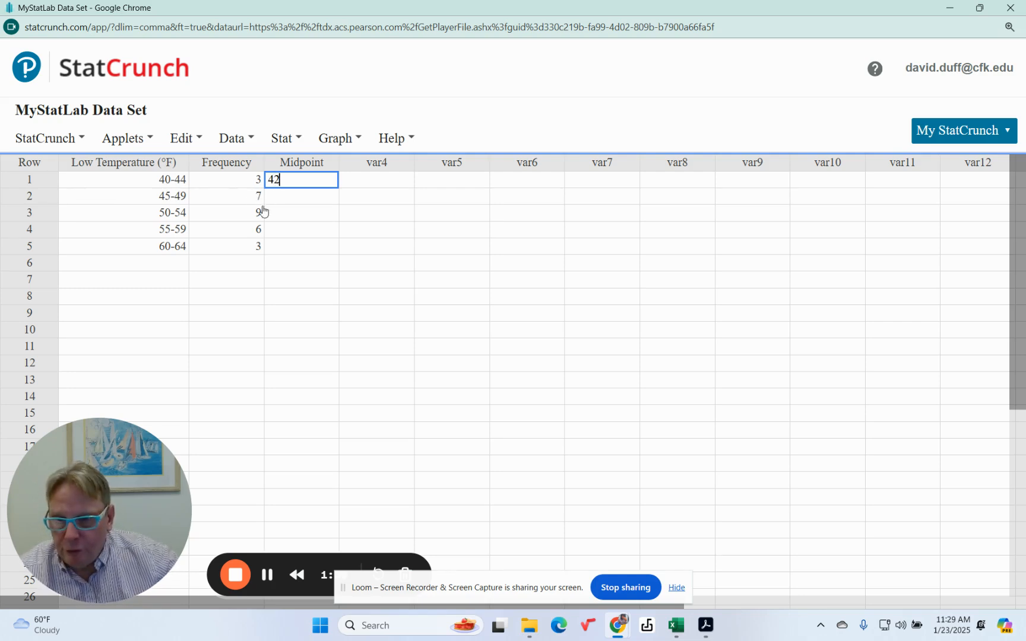
pyautogui.click(290, 195)
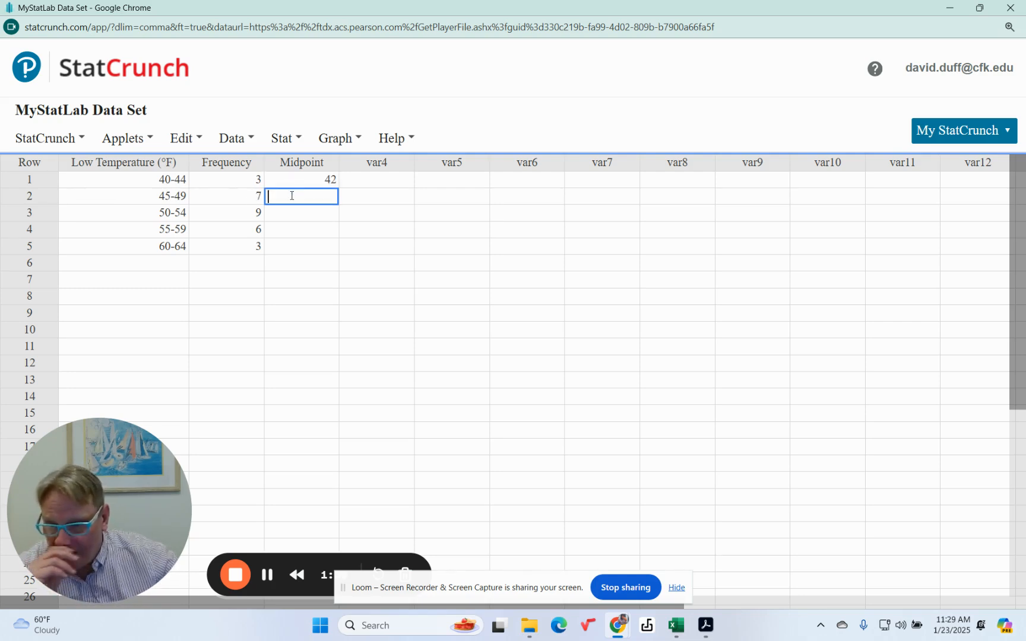
pyautogui.write('4')
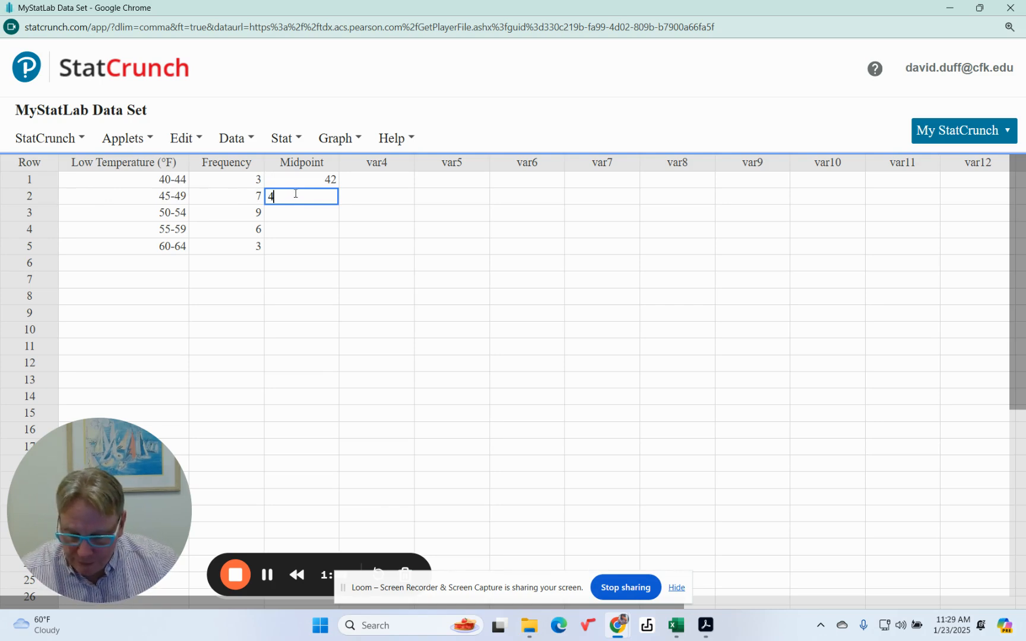
pyautogui.write('7')
pyautogui.click(295, 216)
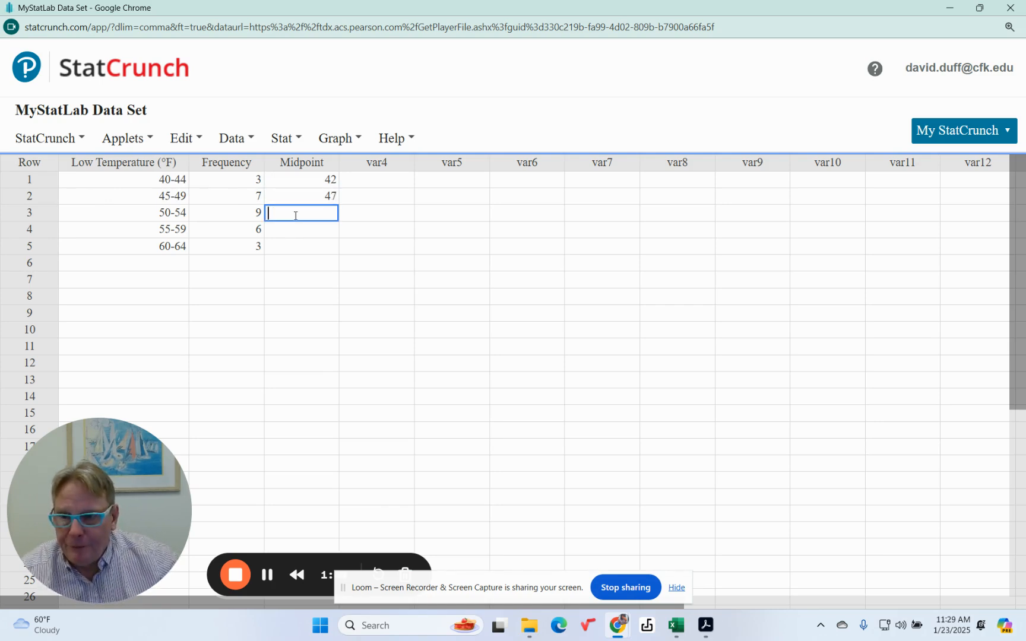
pyautogui.write('52')
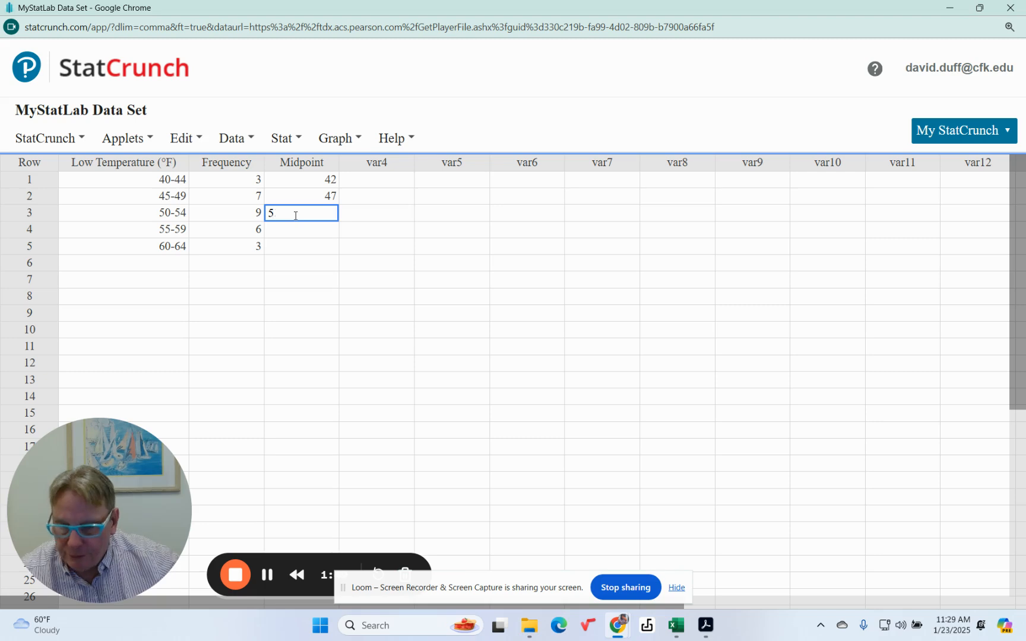
pyautogui.click(302, 232)
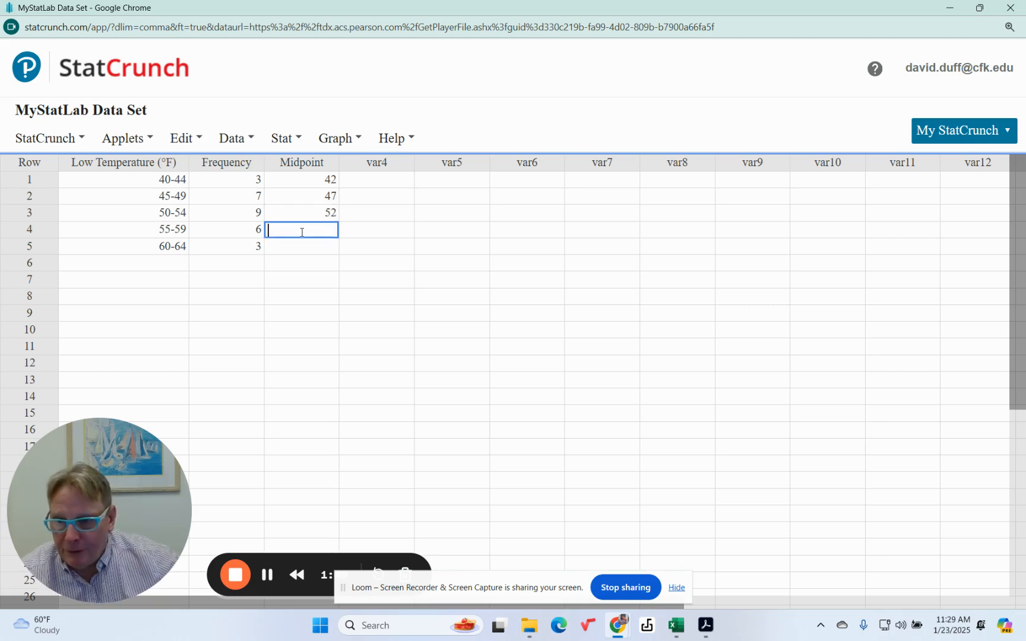
pyautogui.write('57')
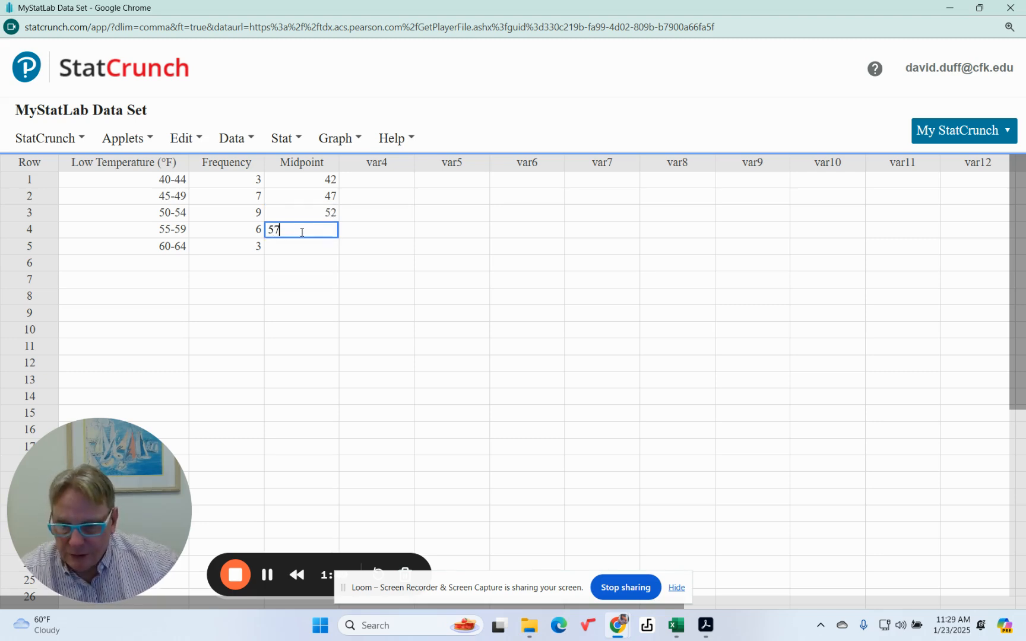
pyautogui.click(307, 247)
pyautogui.write('62')
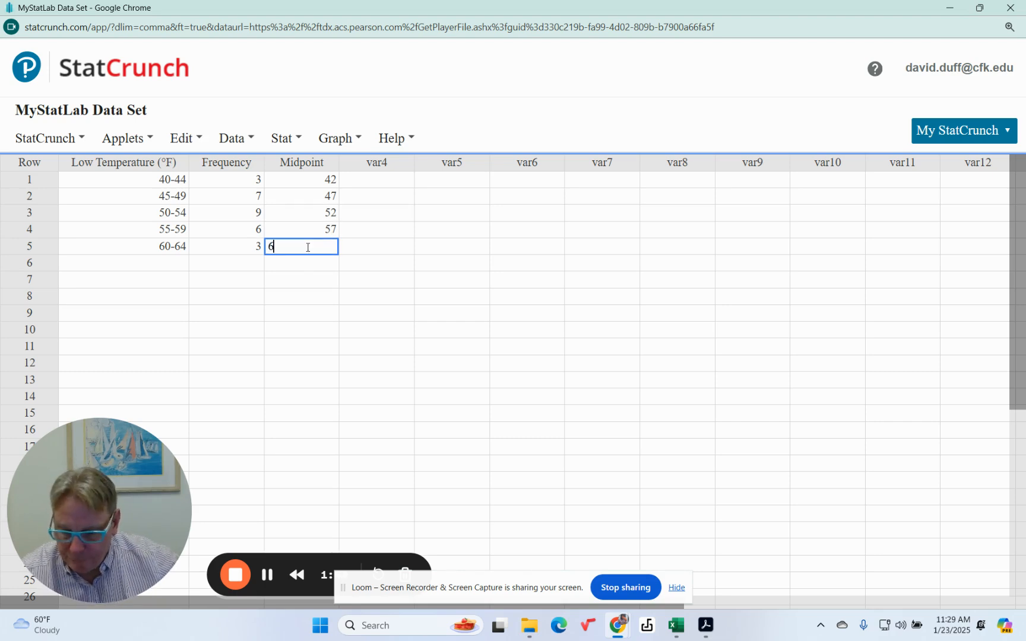
pyautogui.click(433, 279)
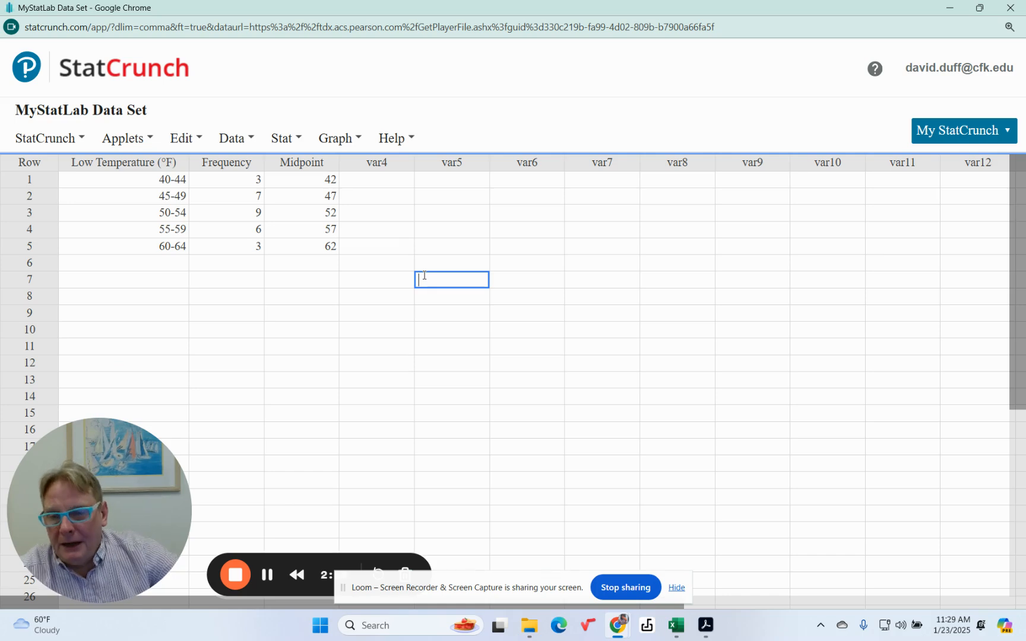
# Compute a Custom calculator distribution with values in Midpoint and weights in Frequency
pyautogui.click(343, 139)
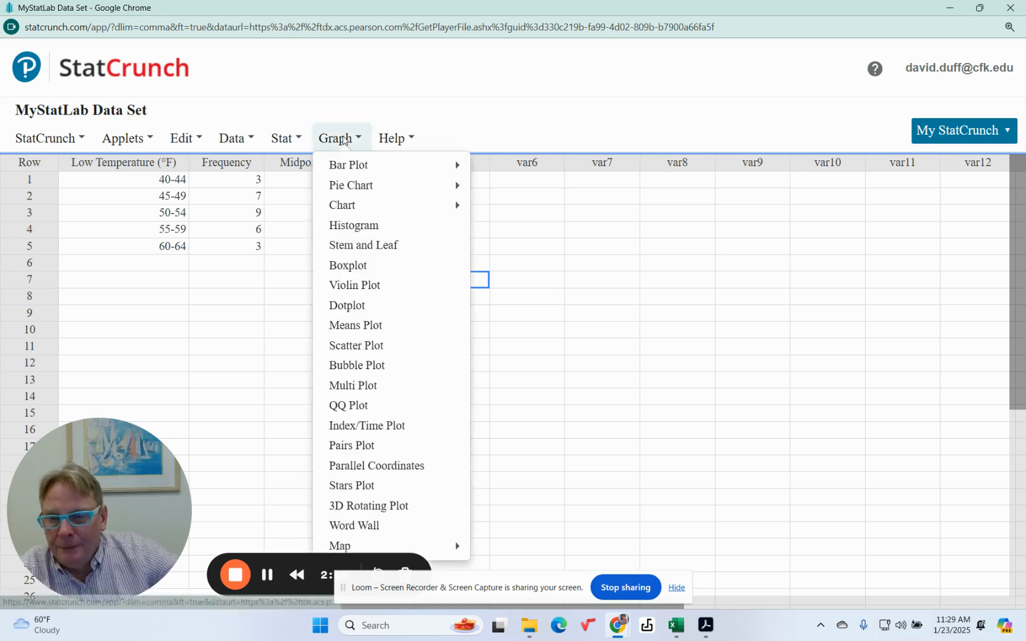
pyautogui.click(296, 140)
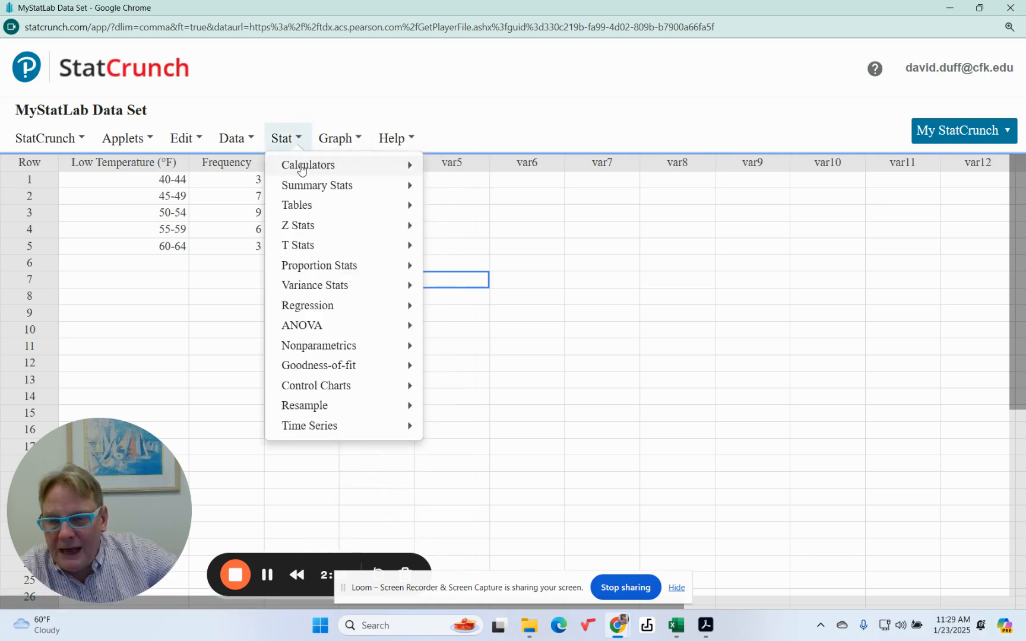
pyautogui.moveTo(304, 167)
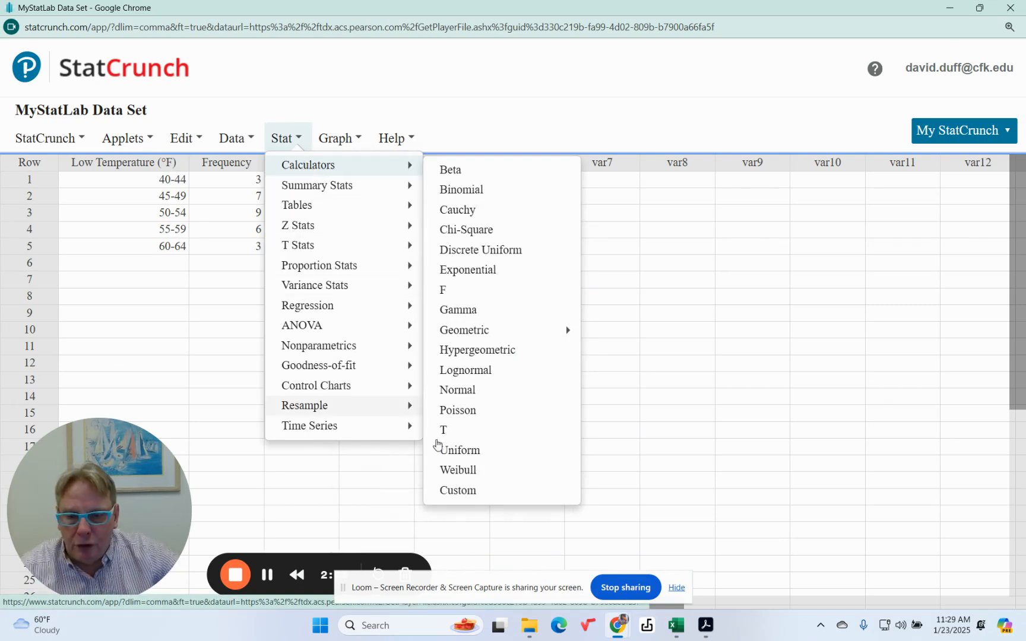
pyautogui.click(458, 493)
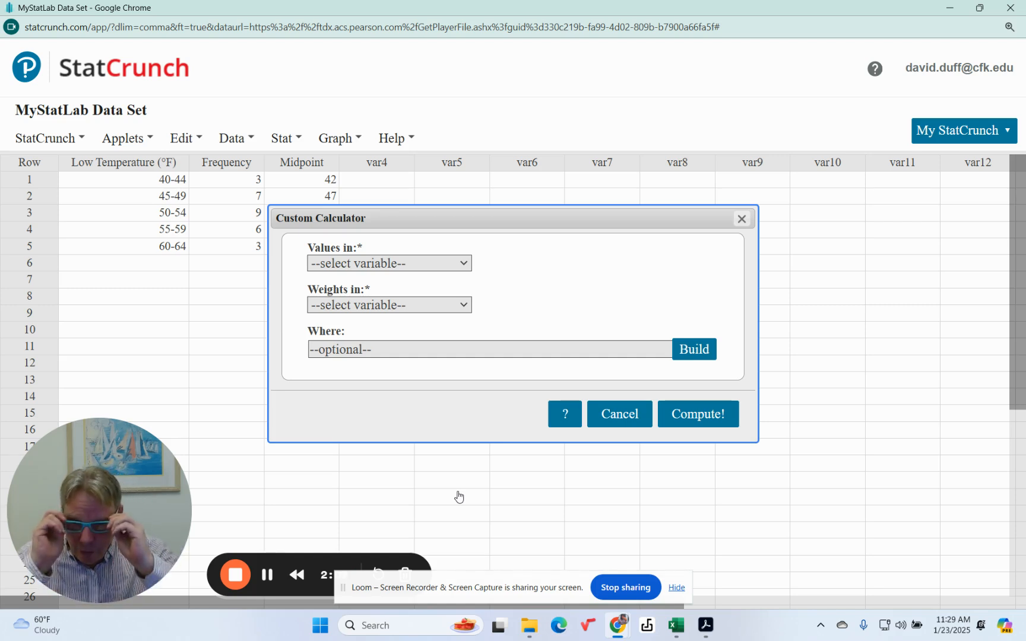
pyautogui.click(466, 263)
pyautogui.click(367, 330)
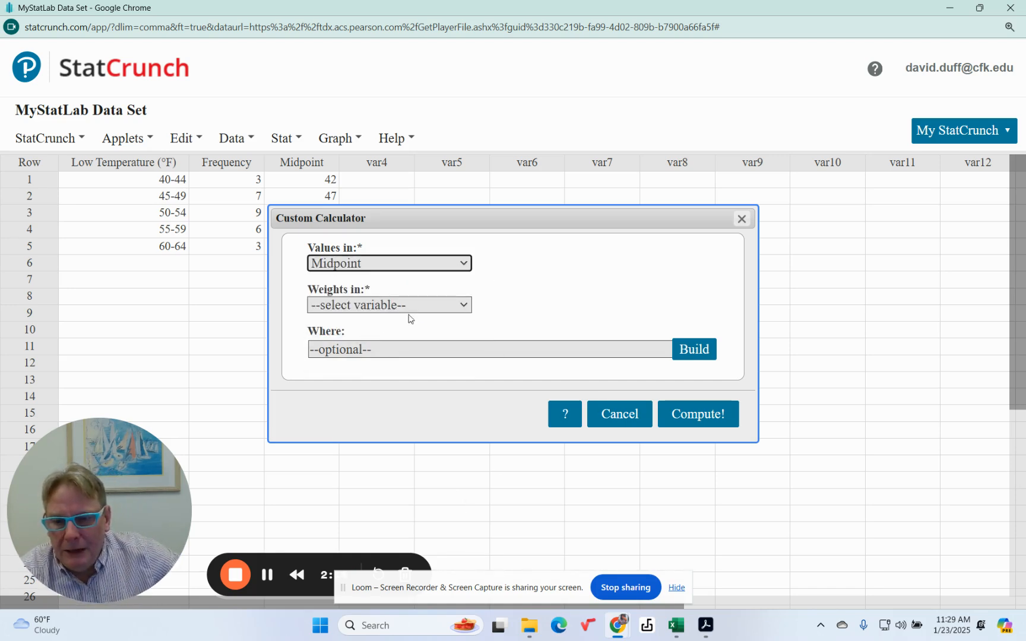
pyautogui.click(466, 305)
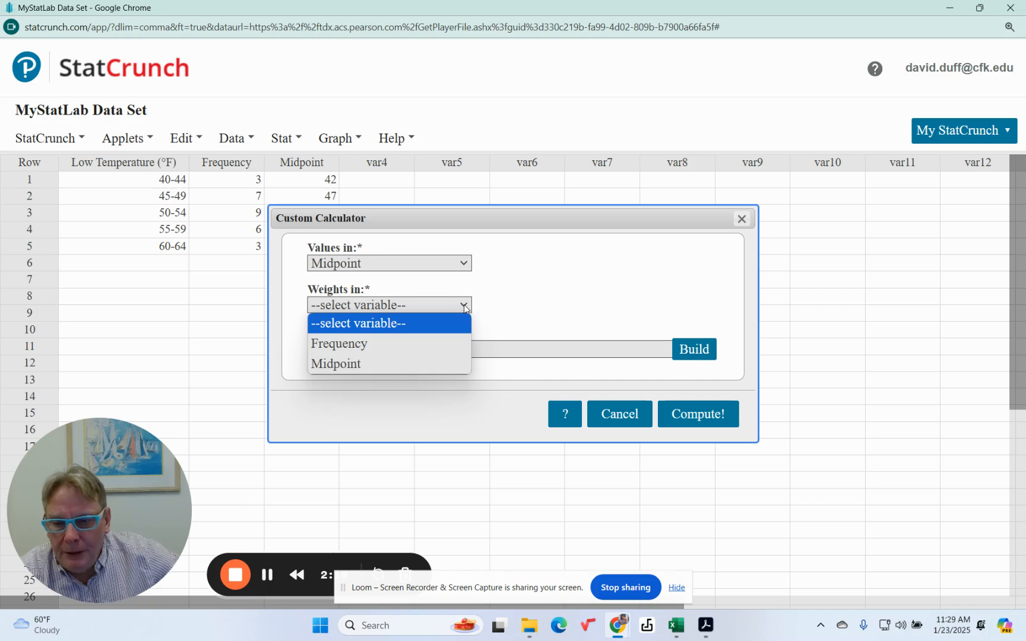
pyautogui.click(386, 344)
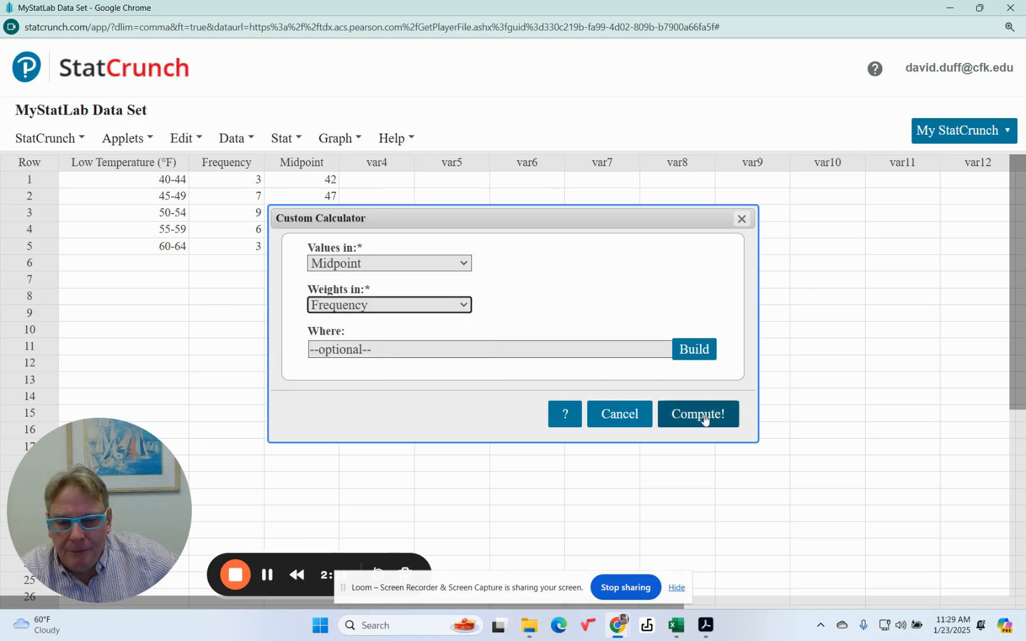
pyautogui.click(684, 415)
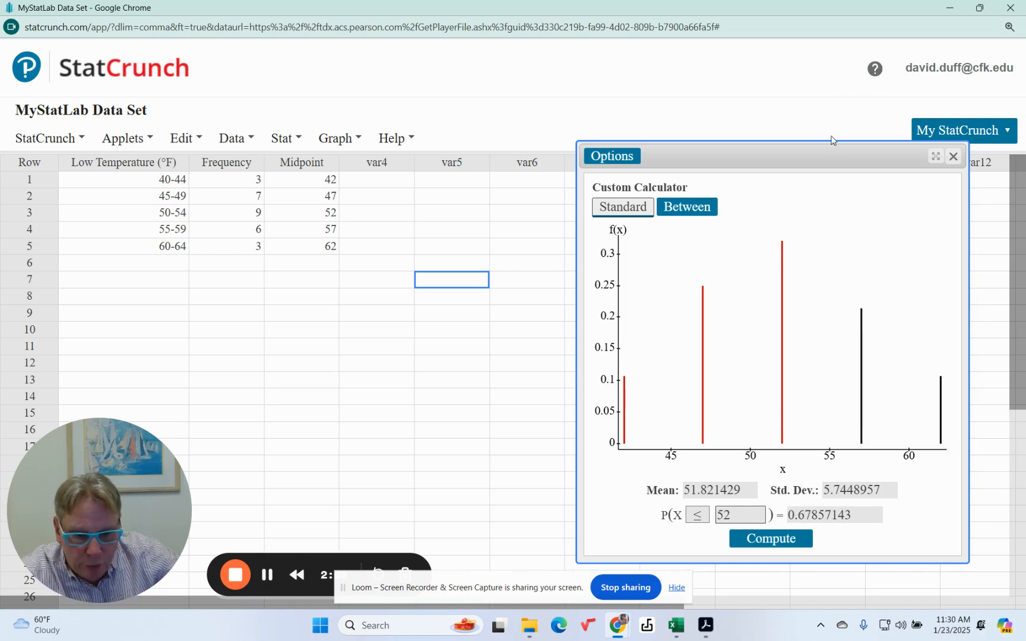
# Return to the homework question, submit 51.8 degrees as the mean of the frequency distribution, and continue to part 2
pyautogui.click(948, 8)
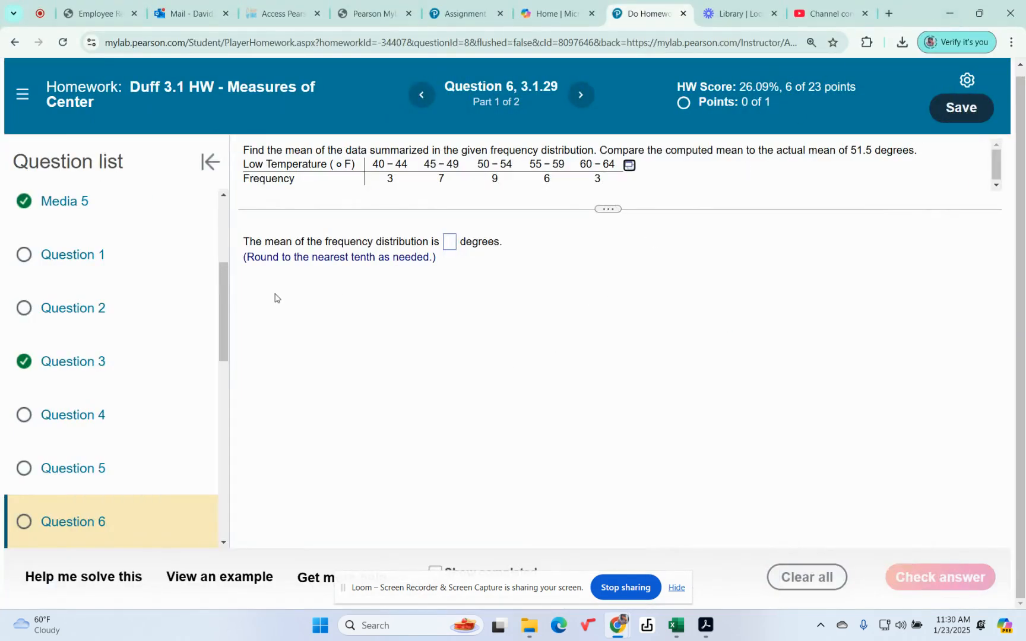
pyautogui.click(450, 245)
pyautogui.write('51')
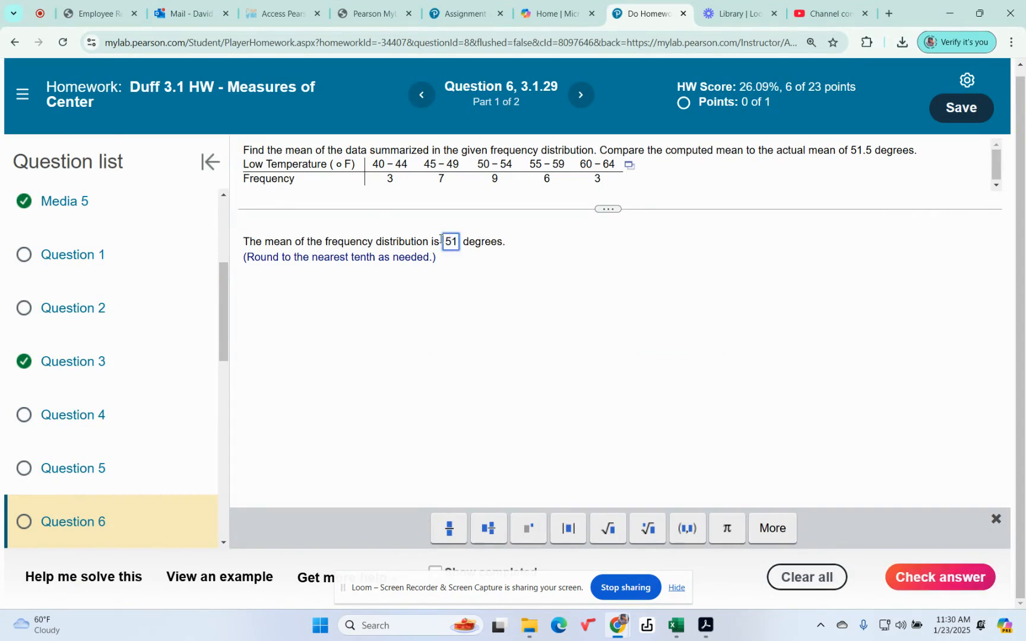
pyautogui.write('.8')
pyautogui.click(921, 575)
pyautogui.click(520, 362)
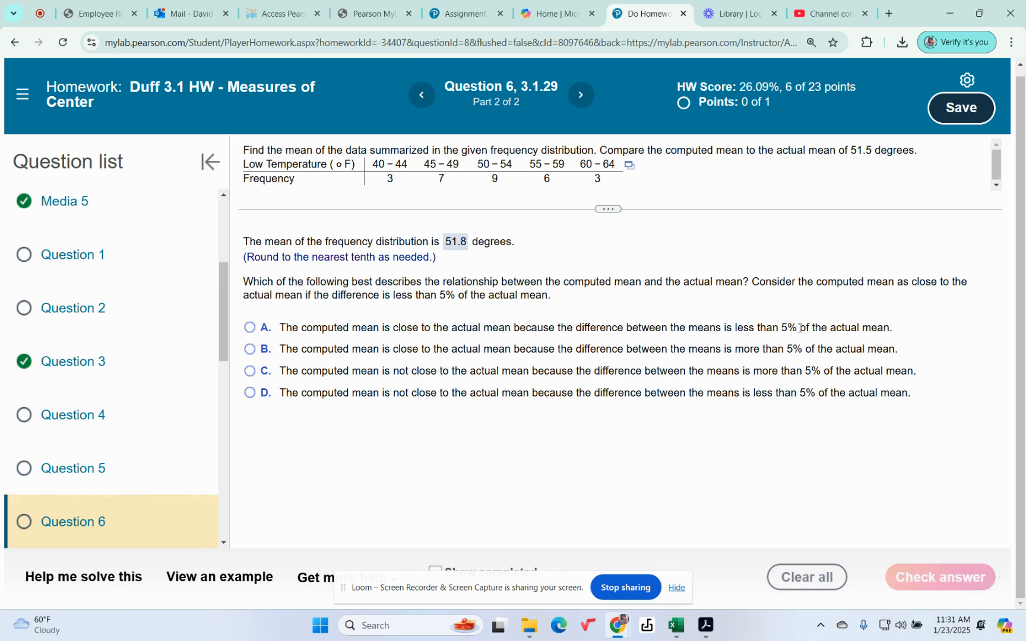
# Submit answer A, that the computed mean is close because the difference is less than 5%, and go to the next question
pyautogui.click(250, 327)
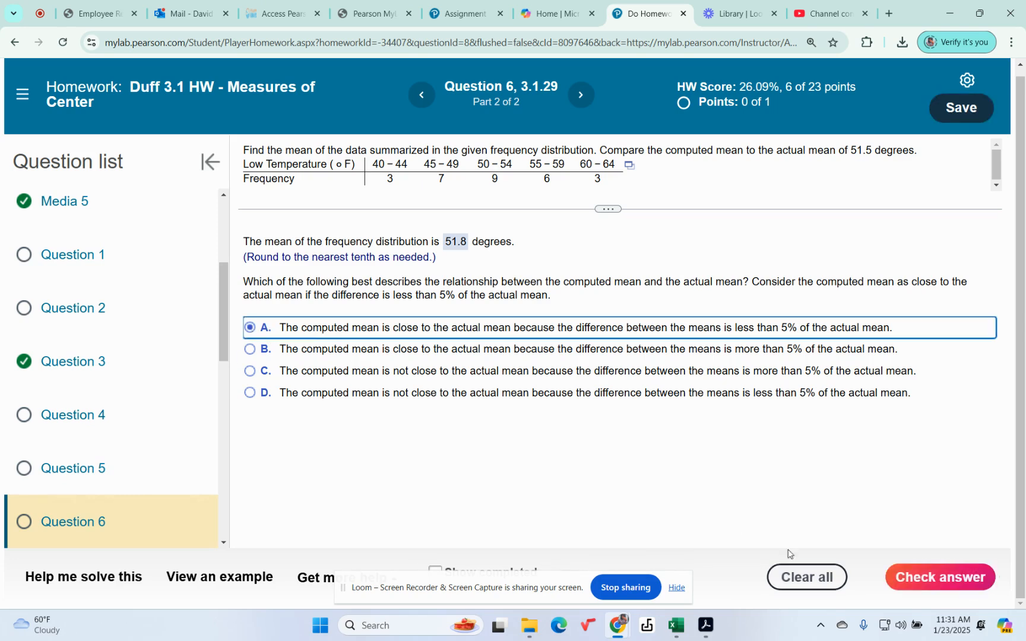
pyautogui.click(970, 582)
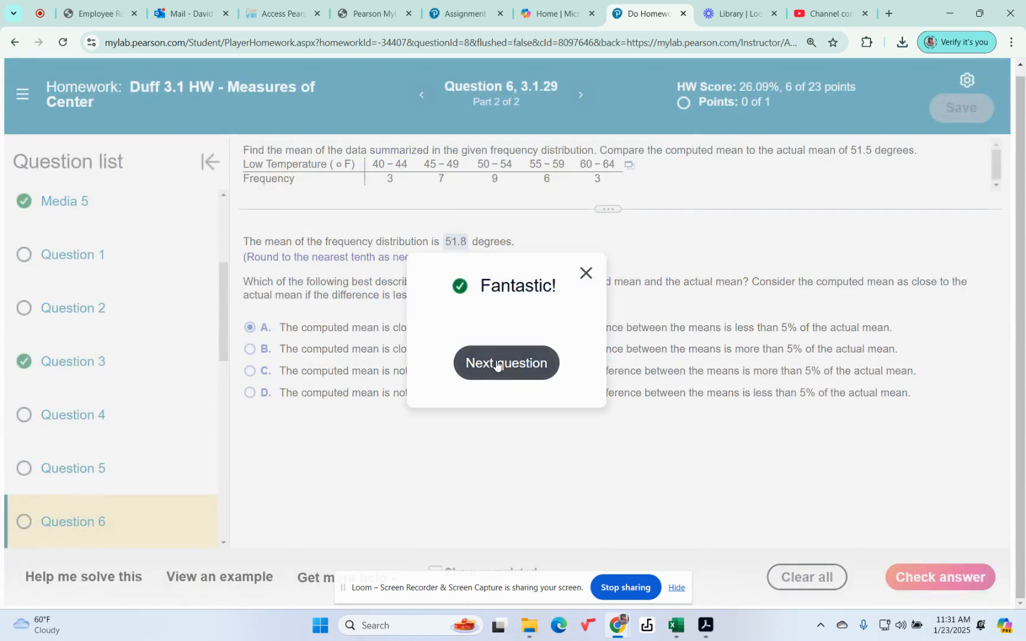
pyautogui.click(490, 363)
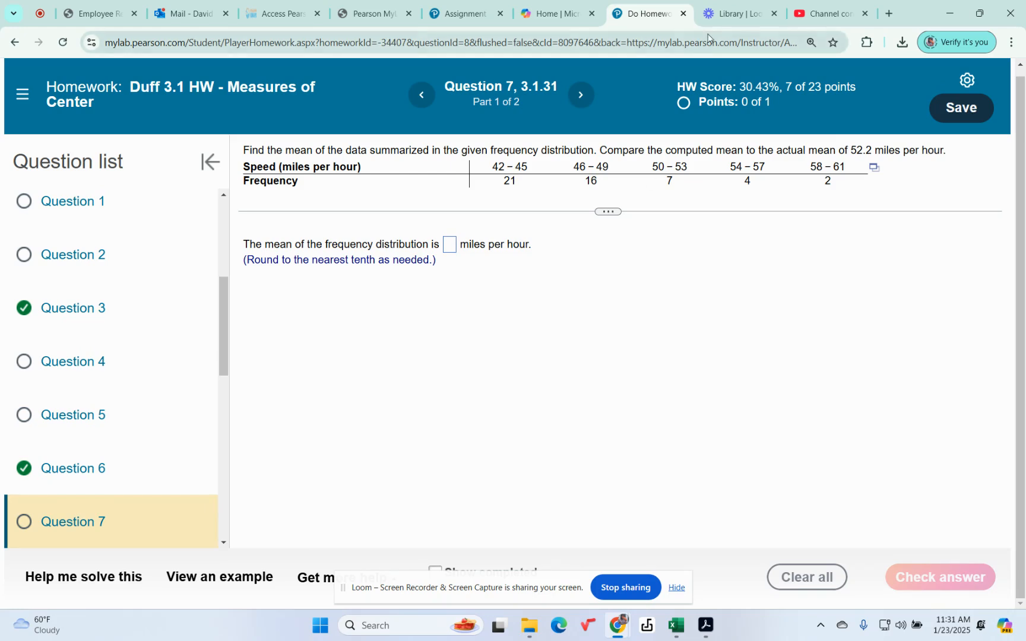